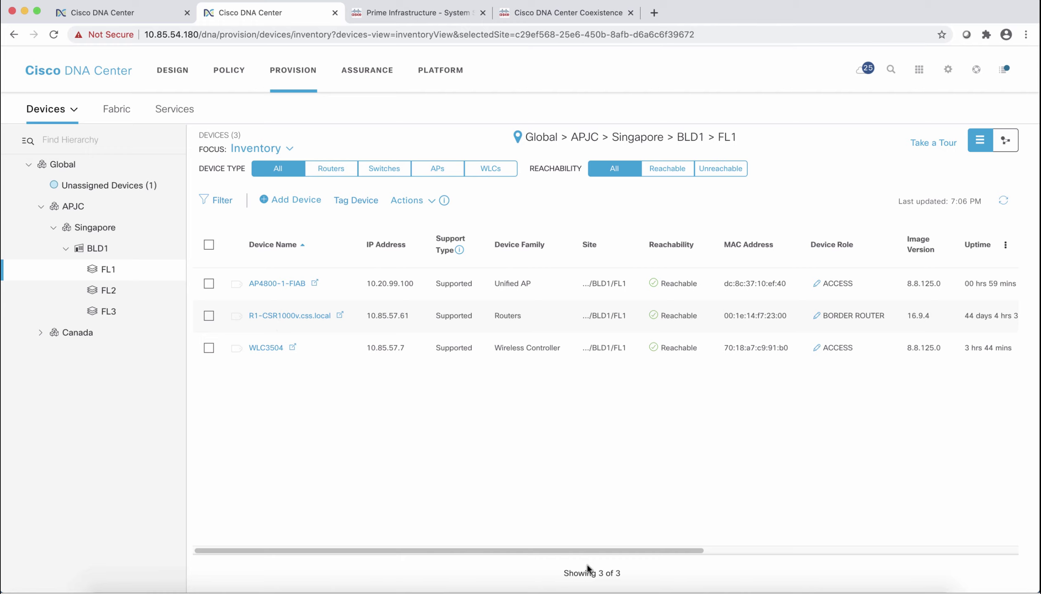
pyautogui.click(113, 290)
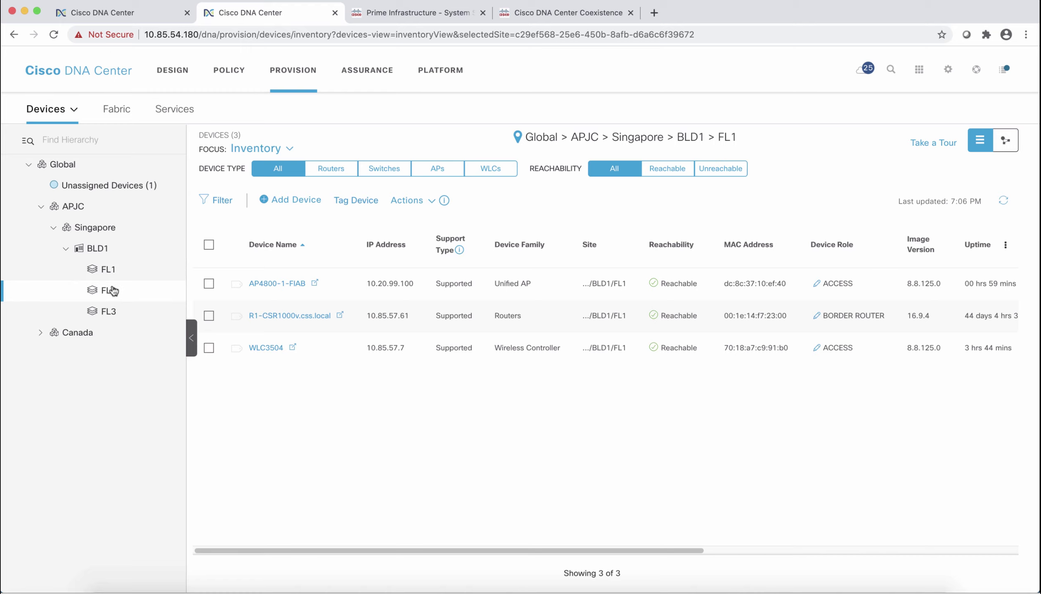
pyautogui.click(111, 312)
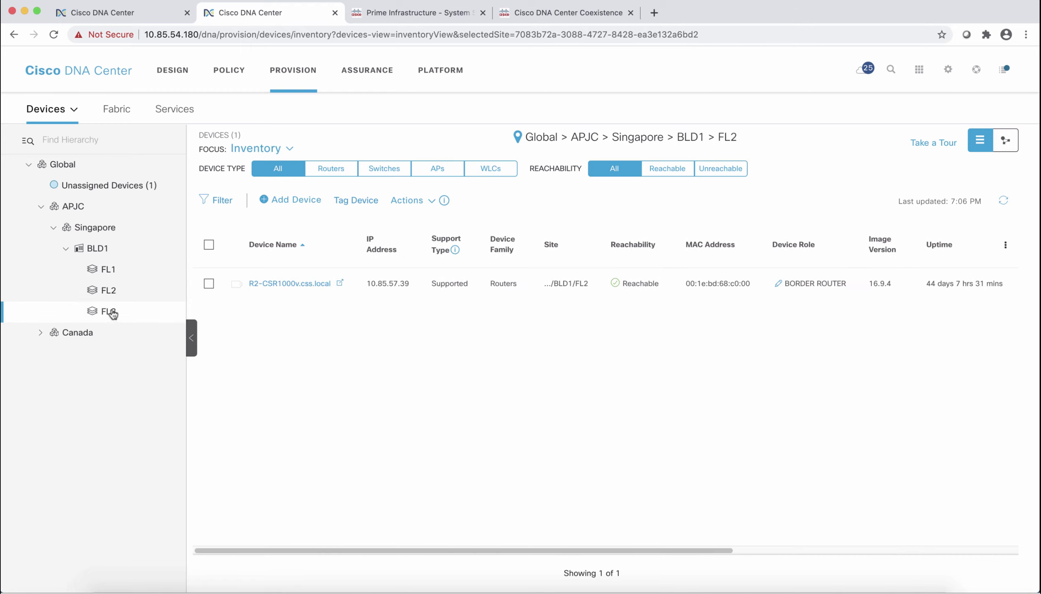
pyautogui.click(111, 269)
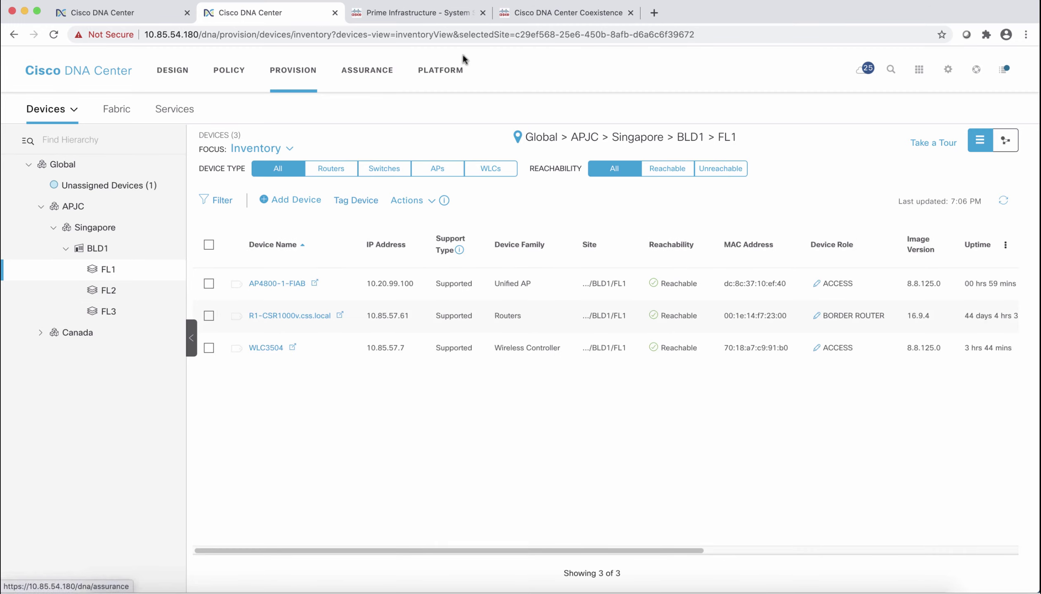
# - Reassign router R1-CSR1000v.css.local from FL1 to site FL3 in Singapore BLD1 via Assign Device to Site
pyautogui.click(209, 316)
pyautogui.click(417, 199)
pyautogui.moveTo(425, 225)
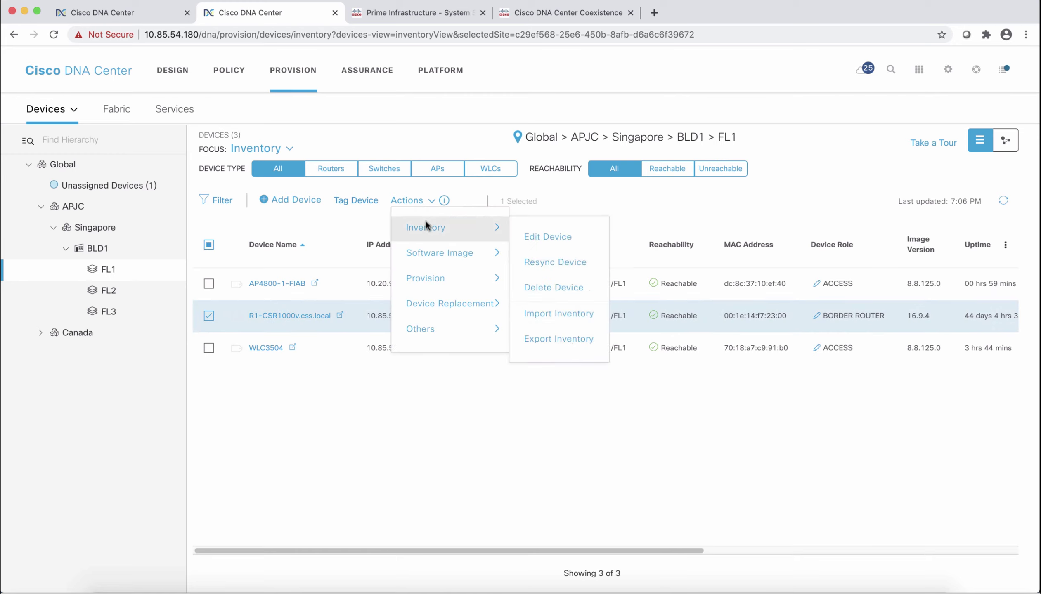
pyautogui.moveTo(444, 274)
pyautogui.click(526, 285)
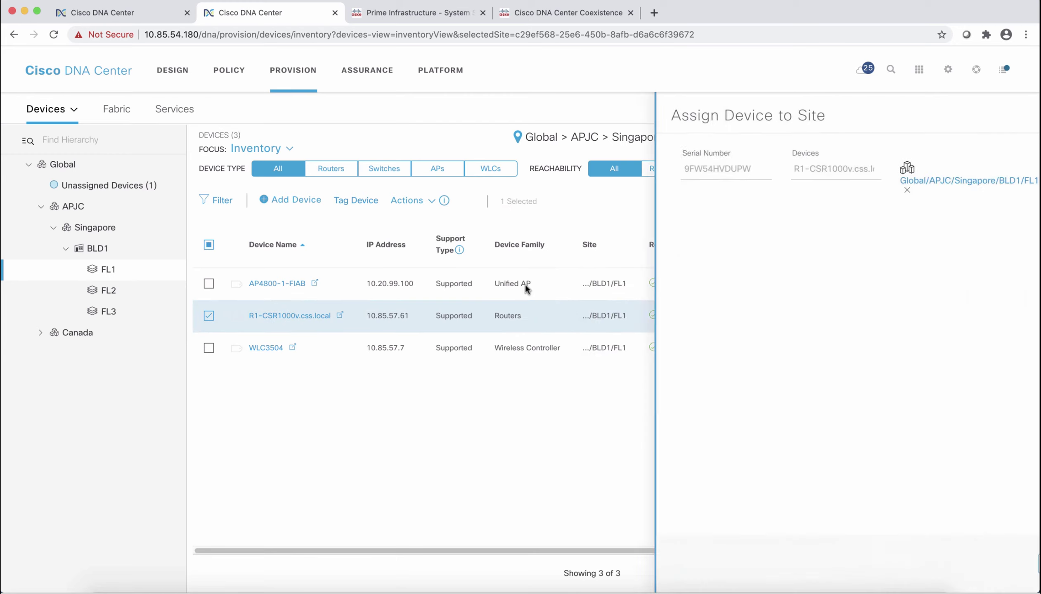
pyautogui.click(778, 181)
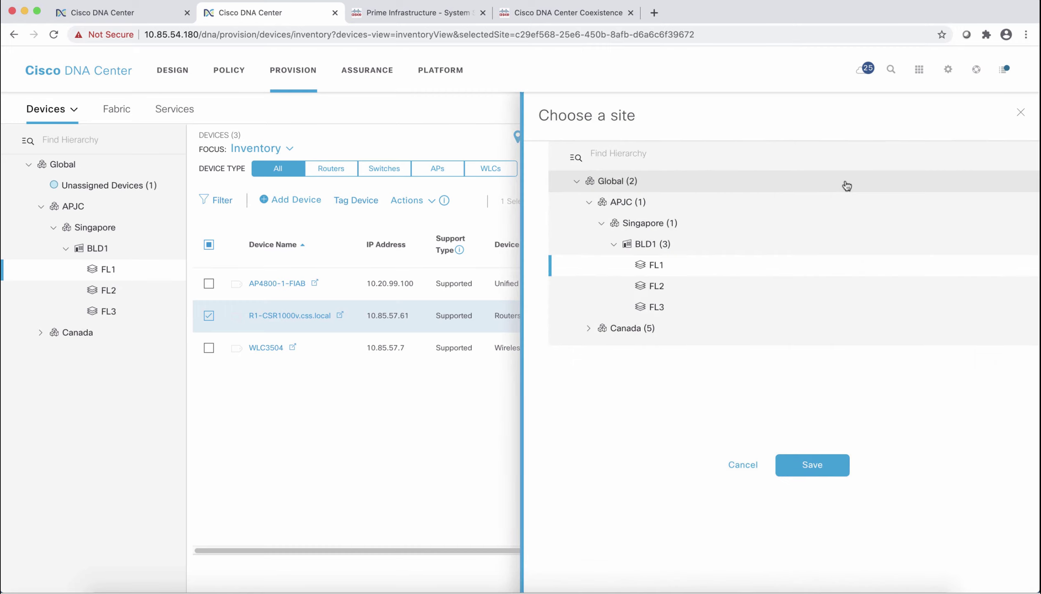
pyautogui.click(652, 307)
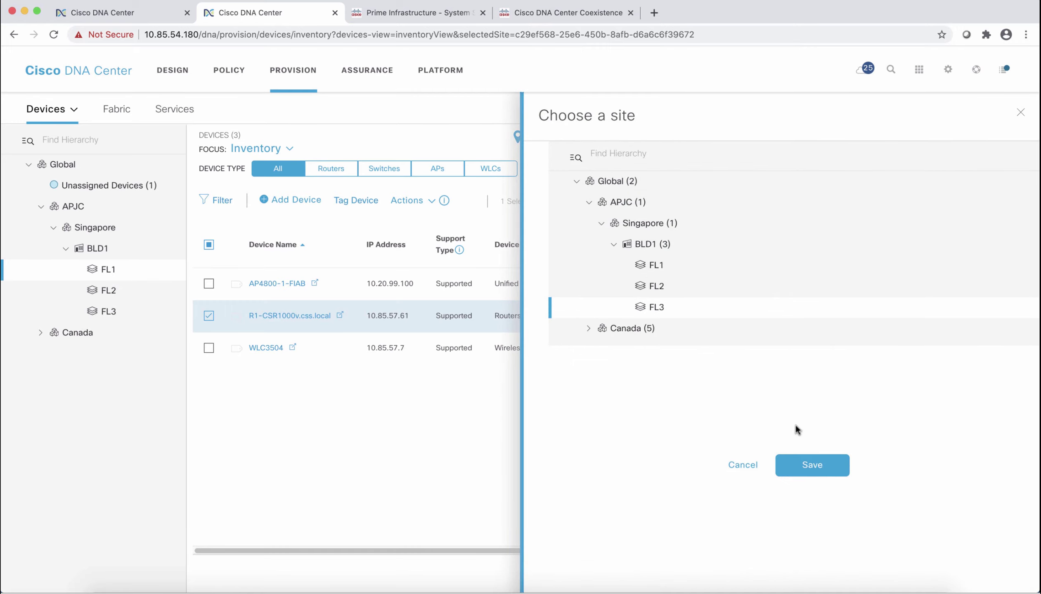
pyautogui.click(811, 464)
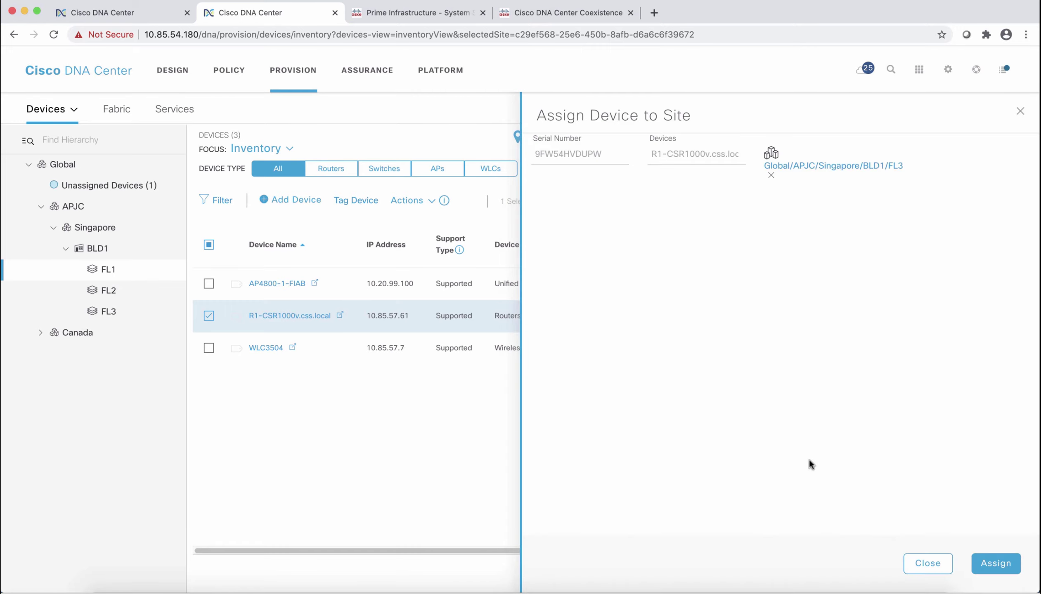
pyautogui.click(1001, 571)
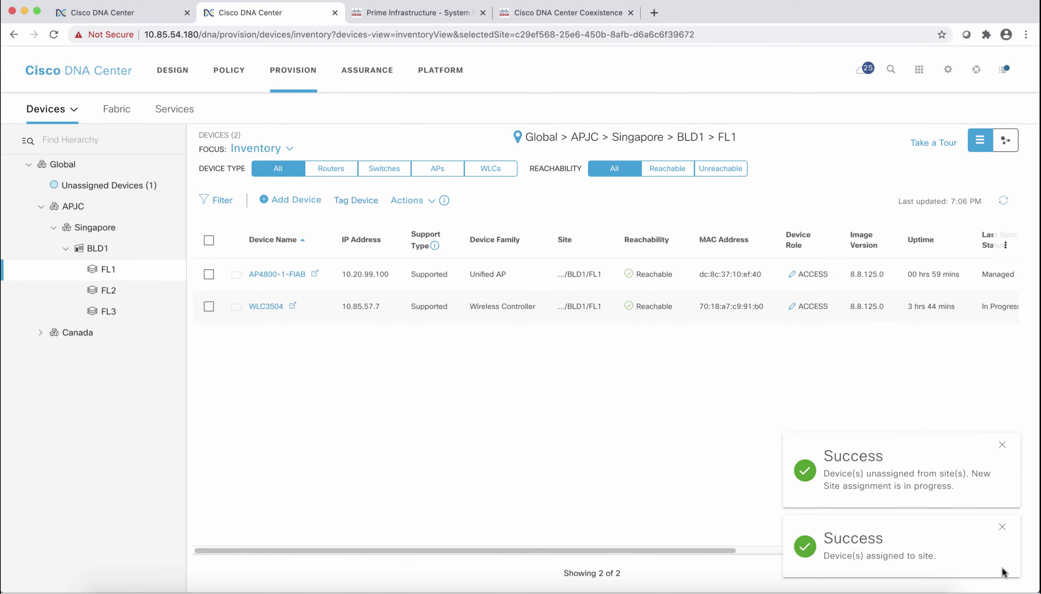
# - Reassign R2-CSR1000v.css.local from FL2 to FL3, then check FL1's remaining devices
pyautogui.click(161, 291)
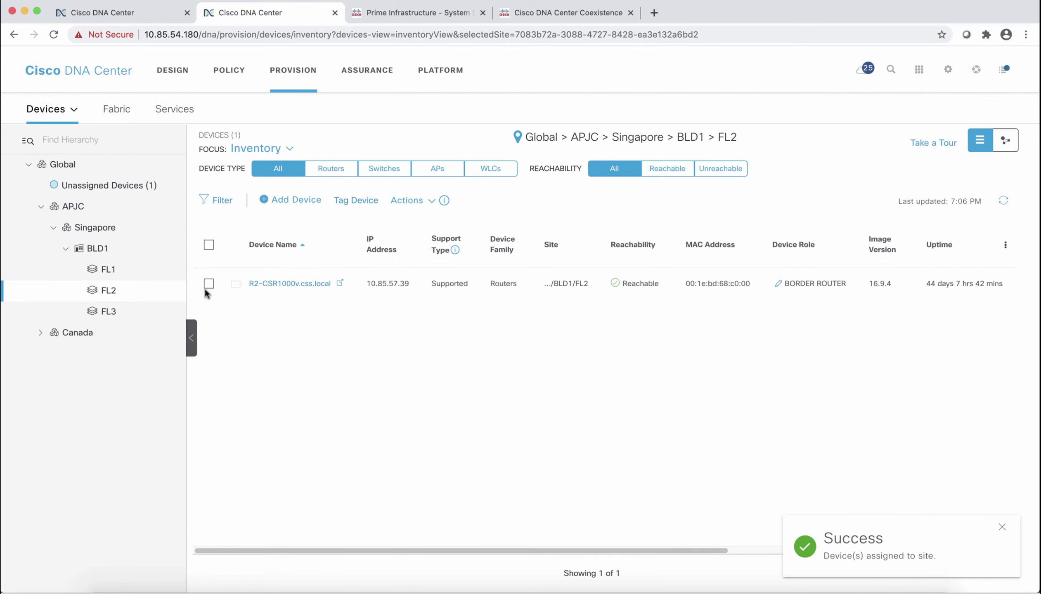
pyautogui.click(208, 283)
pyautogui.click(391, 200)
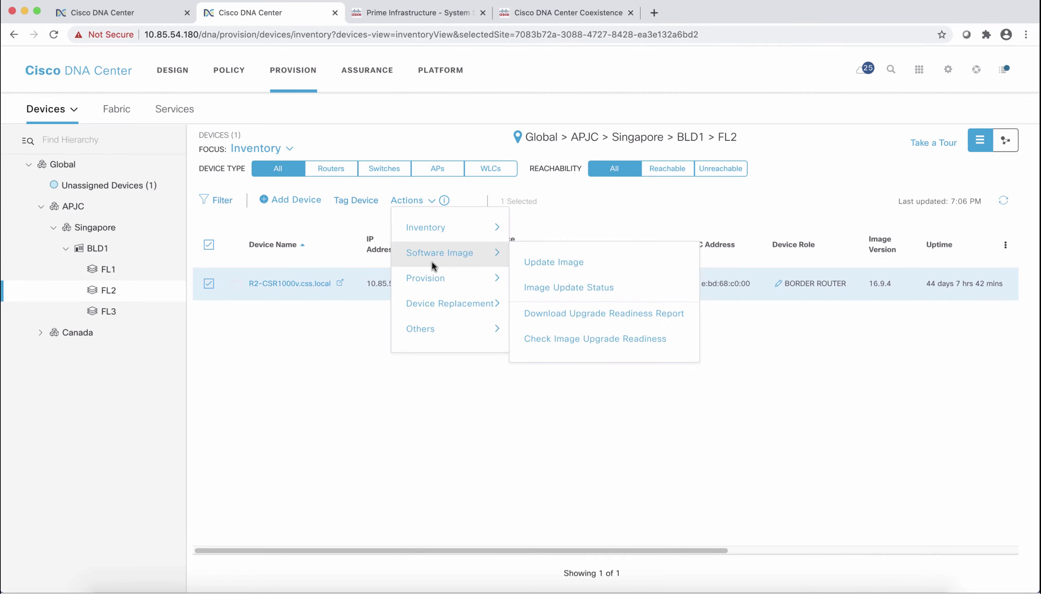
pyautogui.moveTo(443, 272)
pyautogui.click(536, 284)
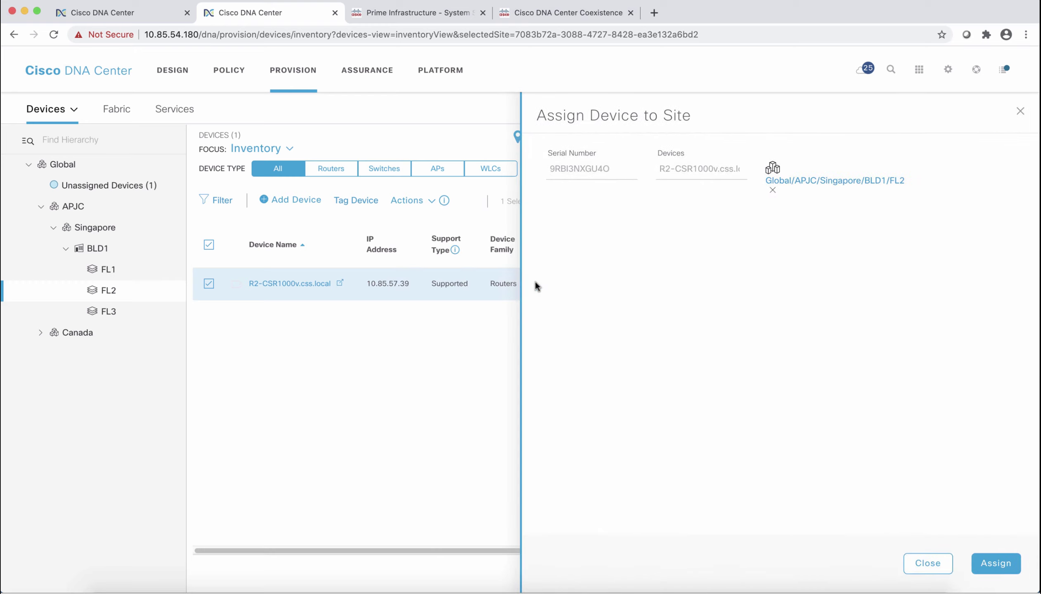
pyautogui.click(845, 182)
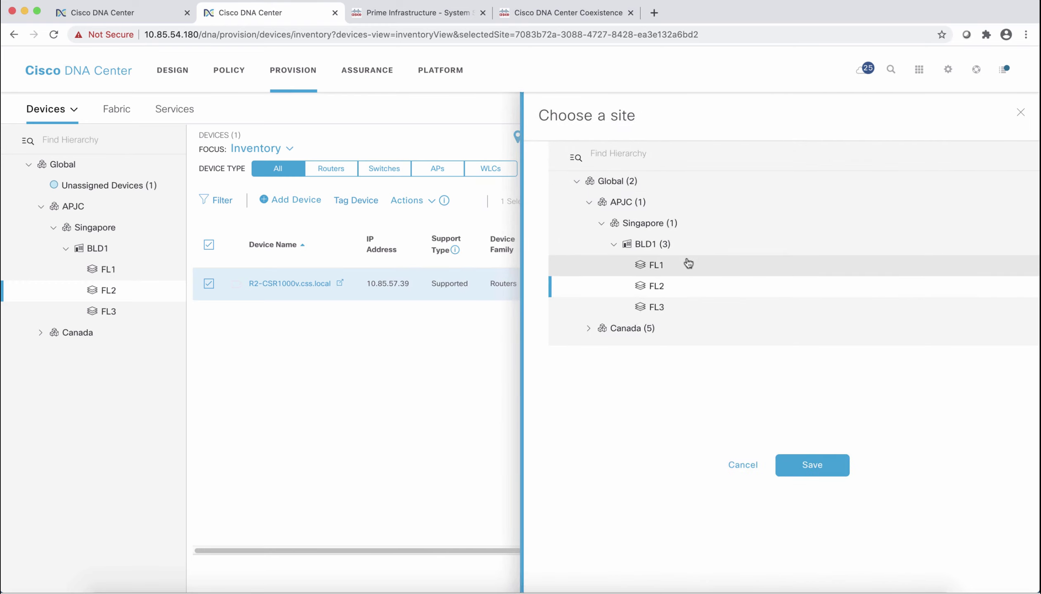
pyautogui.click(657, 306)
pyautogui.click(812, 464)
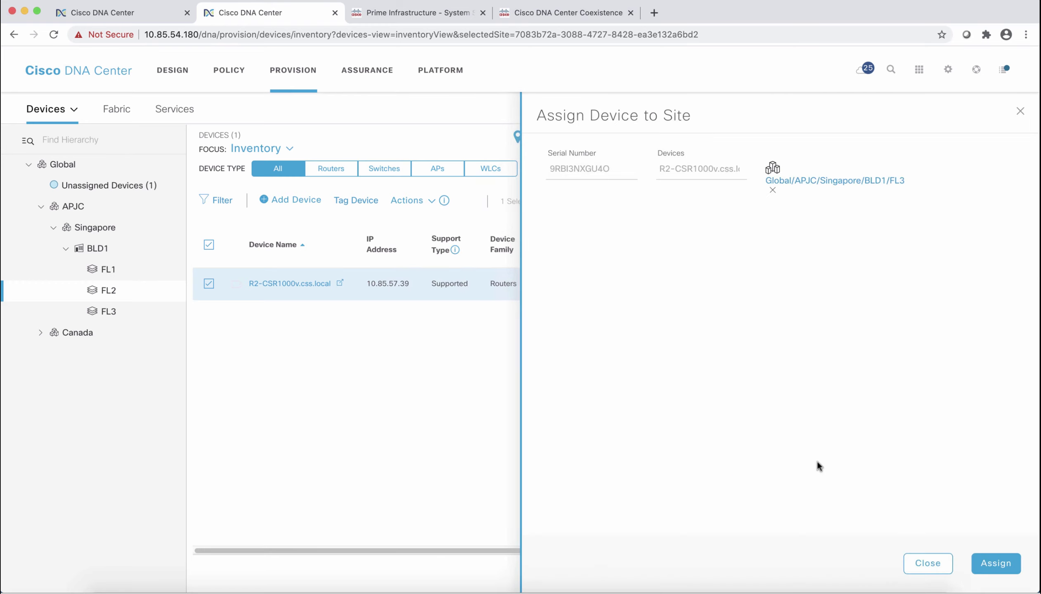
pyautogui.click(989, 558)
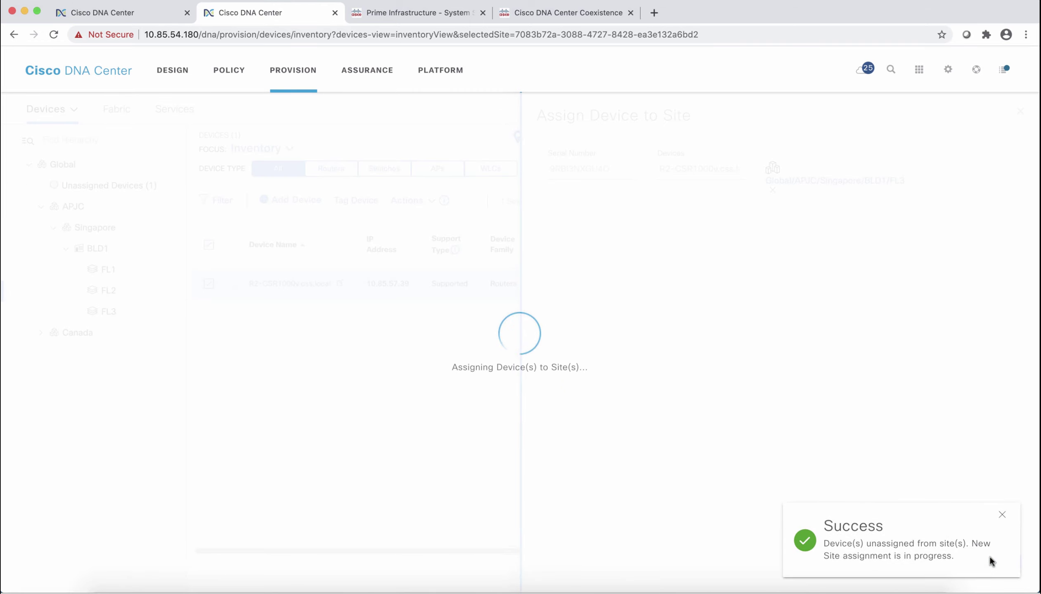
pyautogui.click(109, 276)
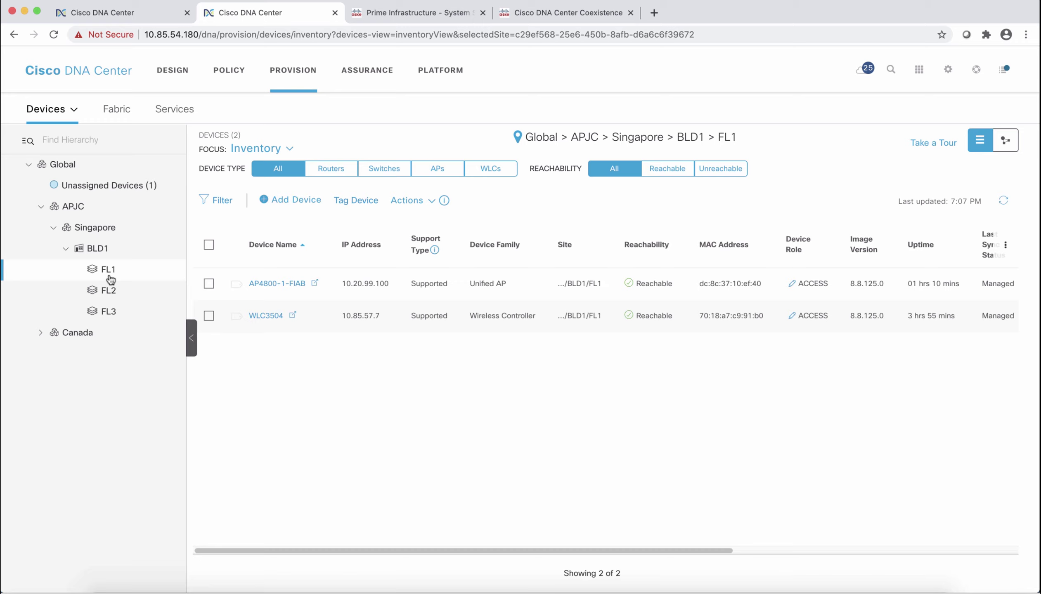
# - Verify FL3 lists both routers R1 and R2, then switch to Prime Infrastructure
pyautogui.click(115, 312)
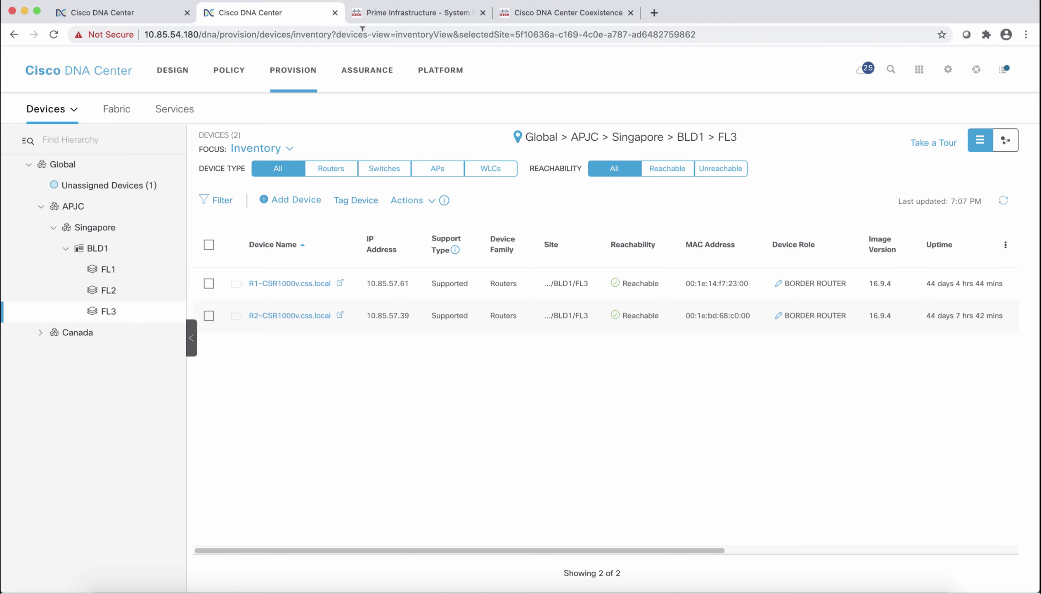
pyautogui.click(392, 14)
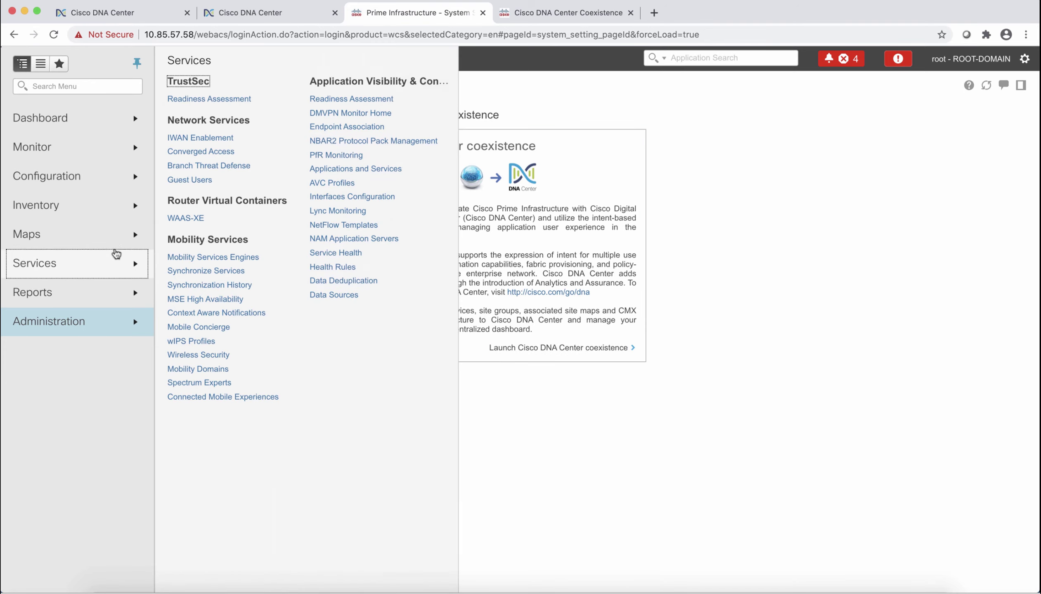
# - Expand Location > All Locations > APJC > Singapore > BLD1 and view FL1 (R1, WLC3504) and FL2 (R2)
pyautogui.moveTo(103, 211)
pyautogui.click(203, 100)
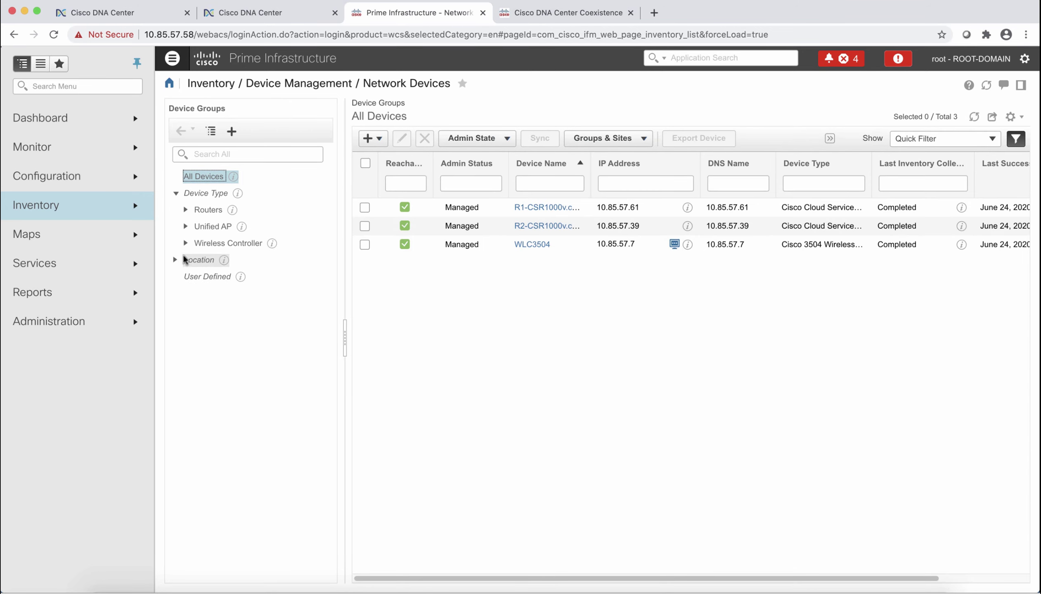
pyautogui.click(176, 261)
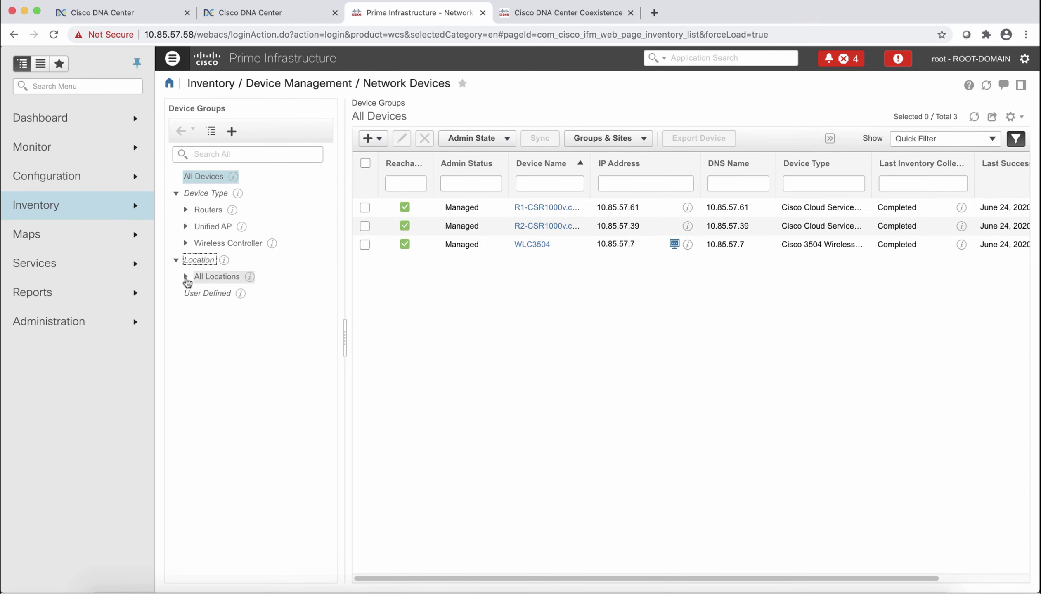
pyautogui.click(186, 276)
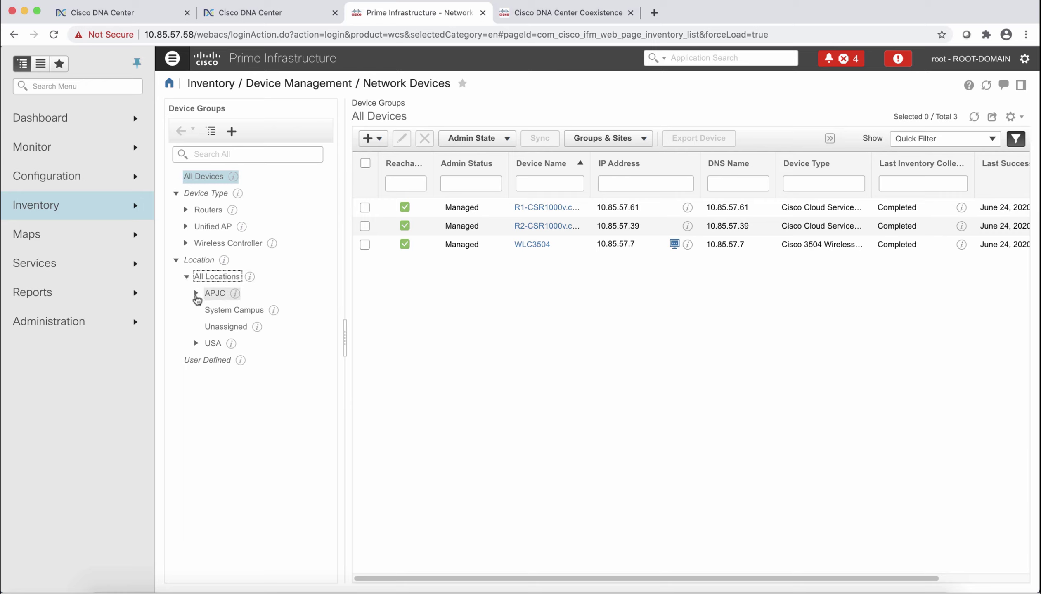
pyautogui.click(195, 294)
pyautogui.click(207, 311)
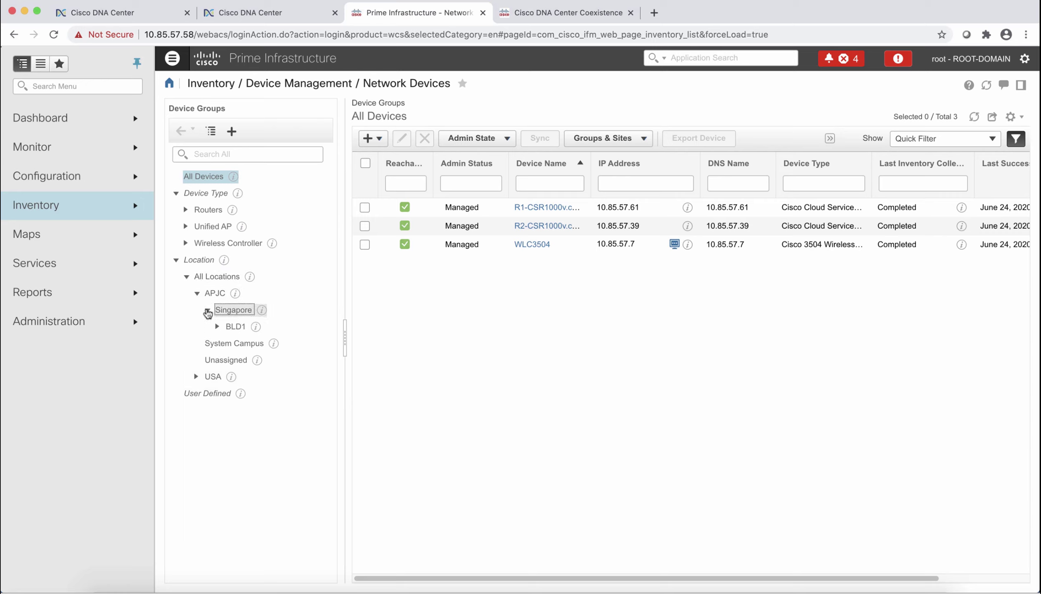
pyautogui.click(218, 327)
pyautogui.click(243, 344)
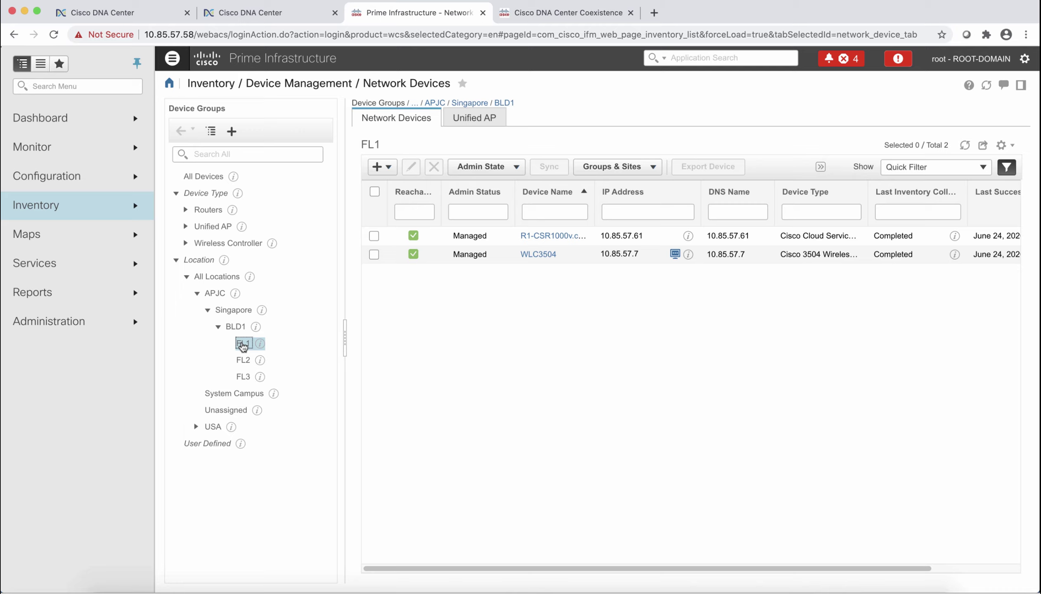
pyautogui.click(243, 361)
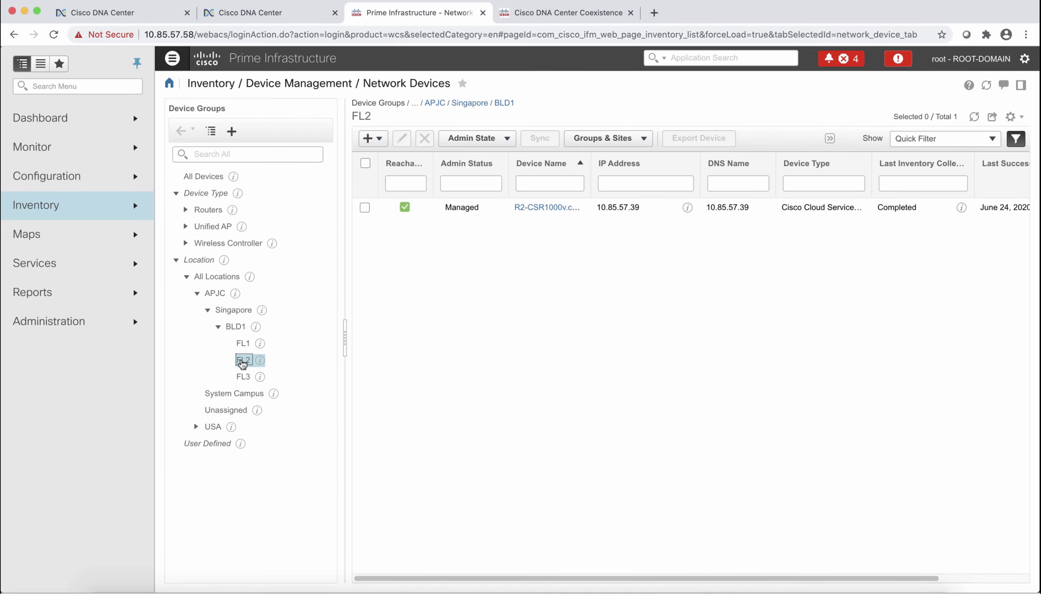
# - View the FL3 group under Singapore BLD1 and confirm it holds no devices
pyautogui.click(243, 378)
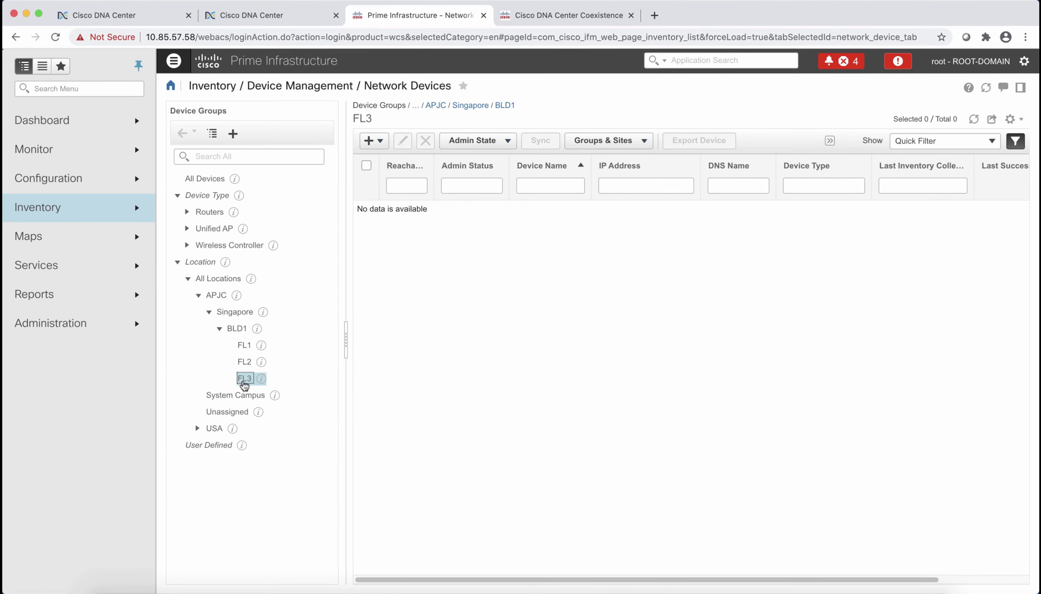
# - In the Coexistence wizard, go to sync settings and uncheck Enable CMX settings
pyautogui.click(556, 16)
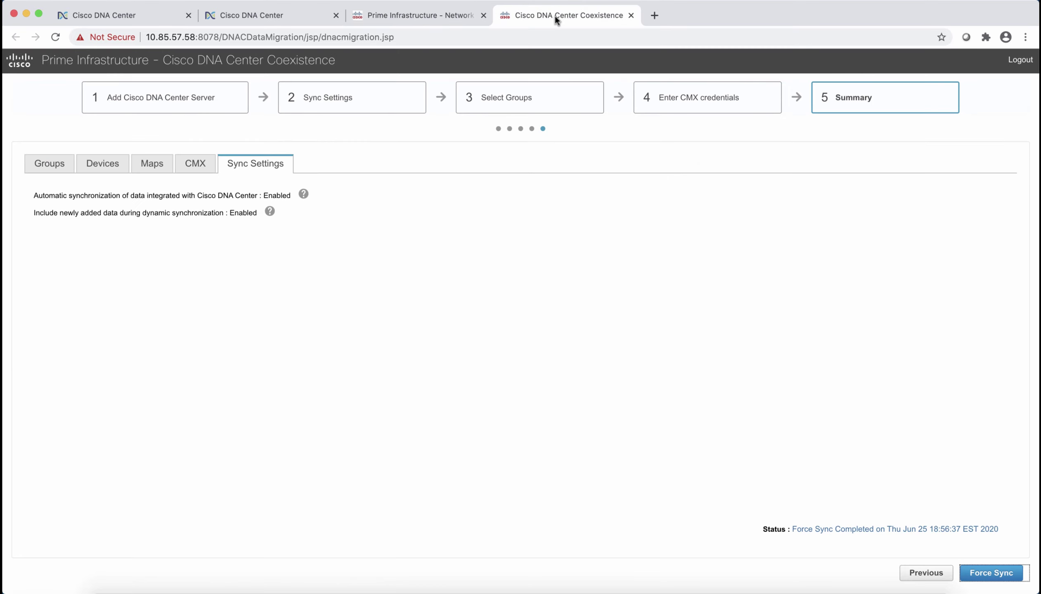
pyautogui.click(203, 93)
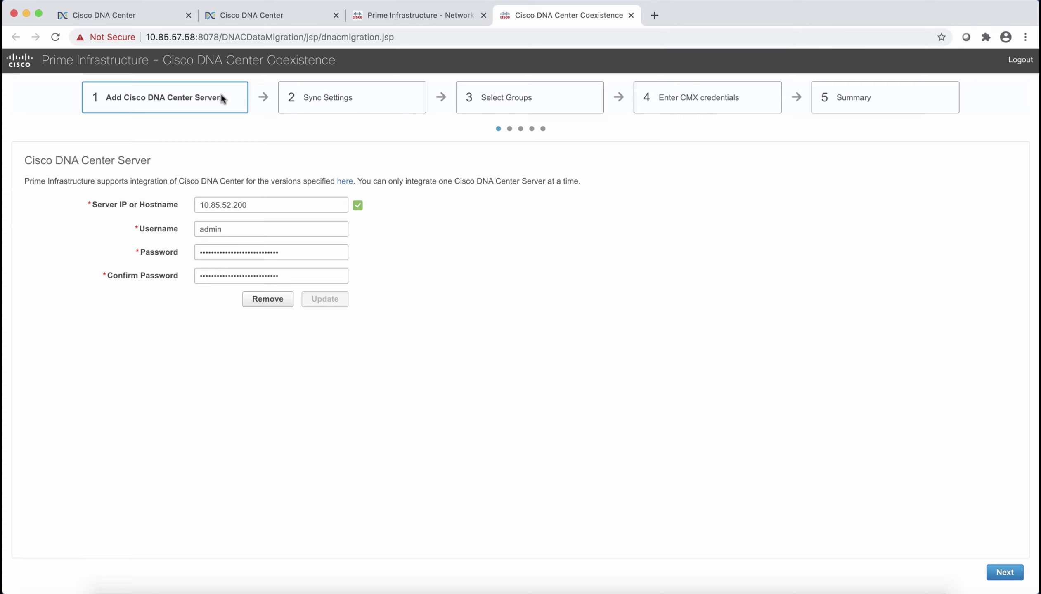
pyautogui.click(303, 98)
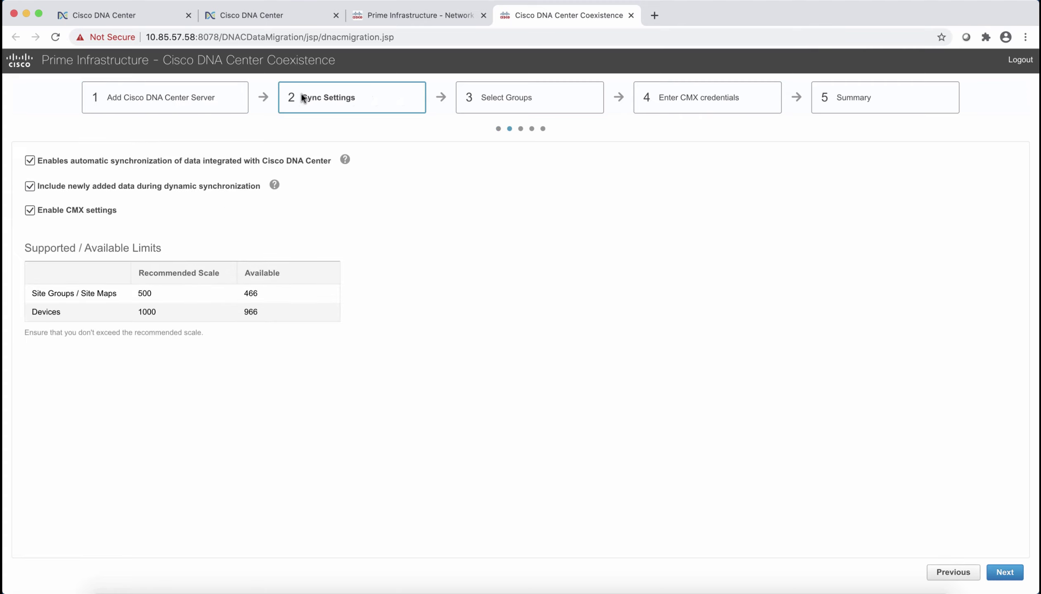
pyautogui.click(29, 211)
# - Expand All Locations, APJC and BLD1 to confirm FL1–FL3 are selected, then continue to Summary
pyautogui.click(499, 101)
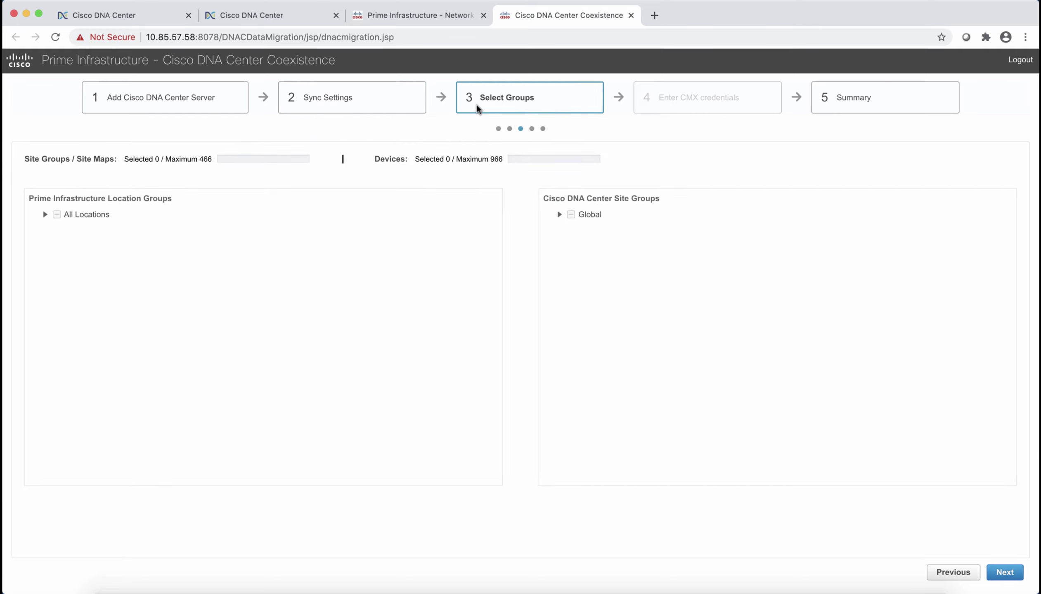
pyautogui.click(46, 214)
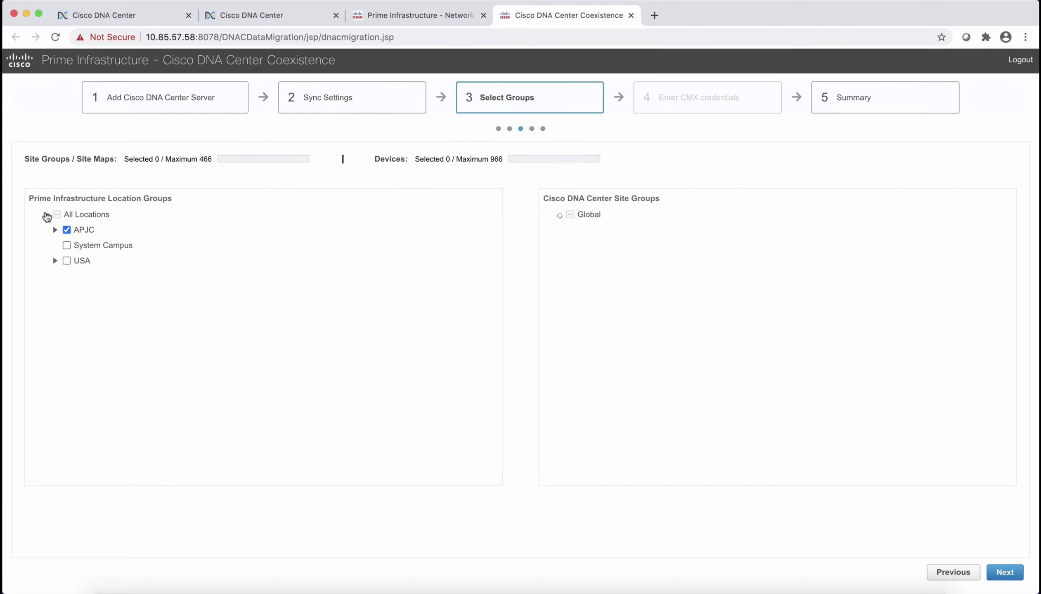
pyautogui.click(57, 231)
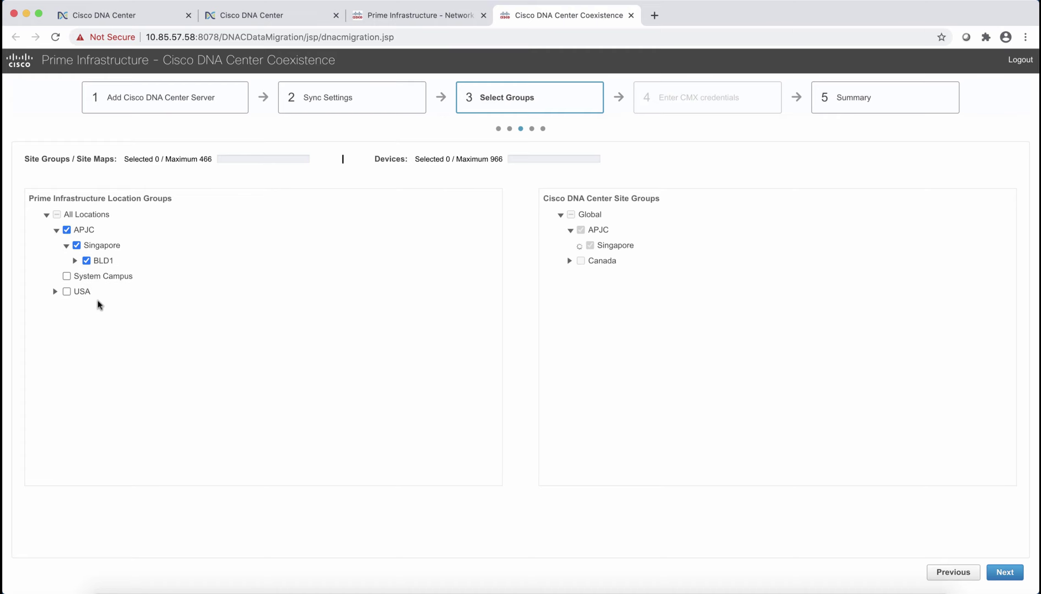
pyautogui.click(76, 260)
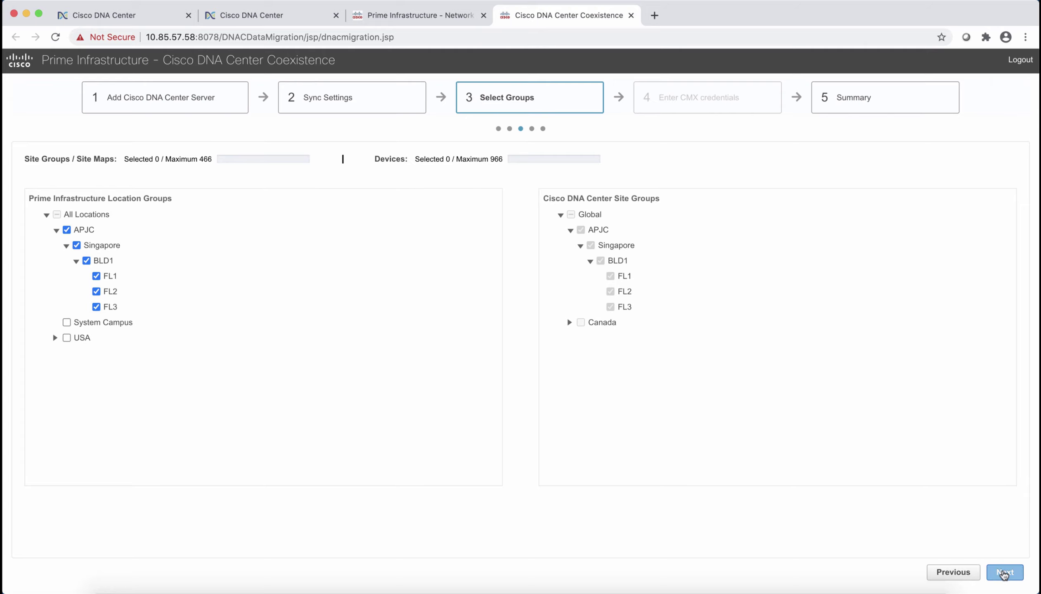
pyautogui.click(1005, 574)
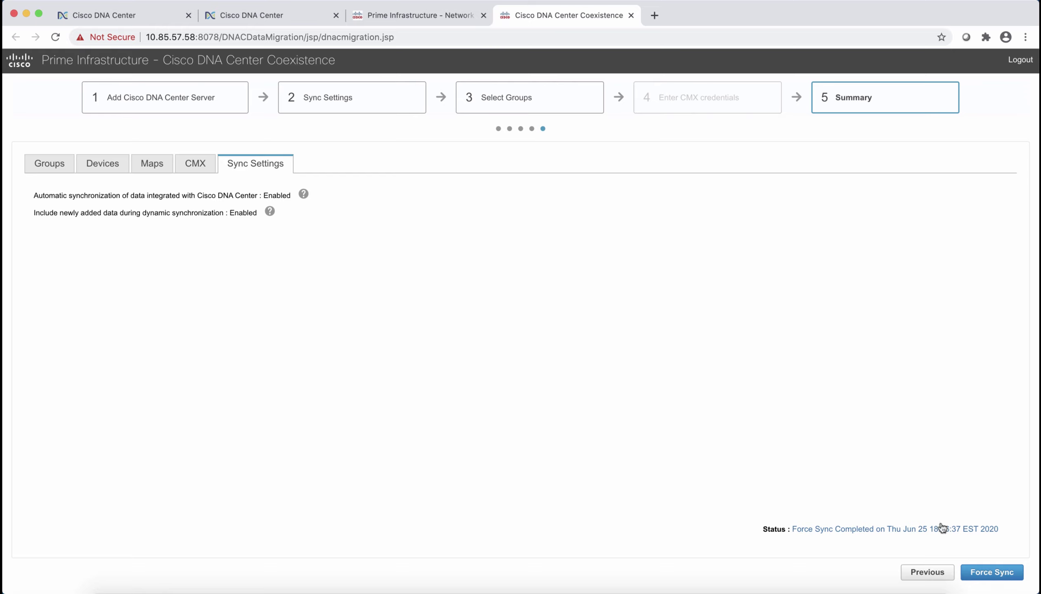
# - Review the group changes: nothing to add and six location groups to update
pyautogui.click(50, 170)
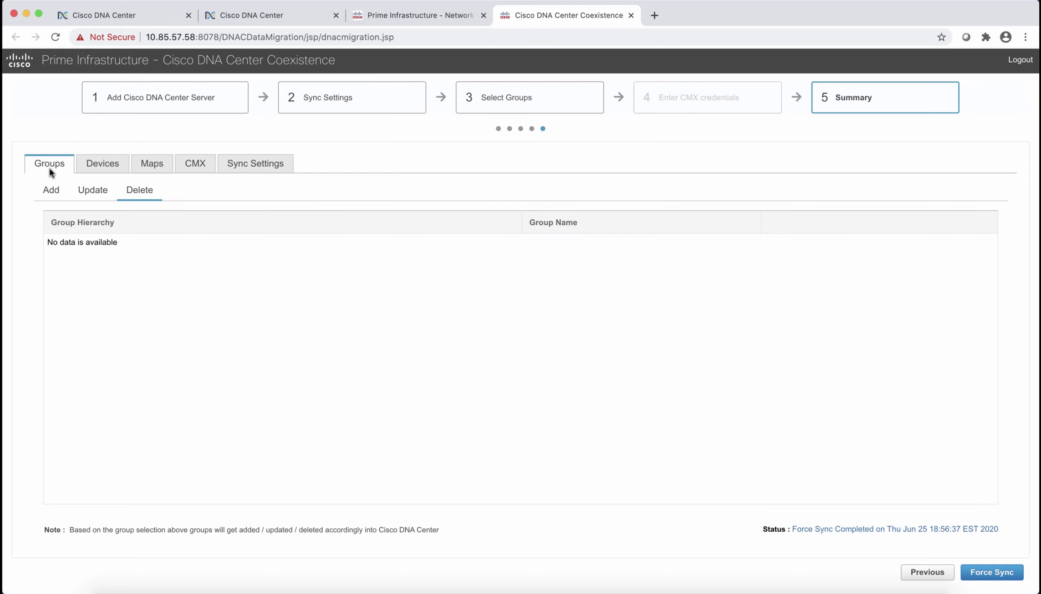
pyautogui.click(51, 191)
pyautogui.click(86, 191)
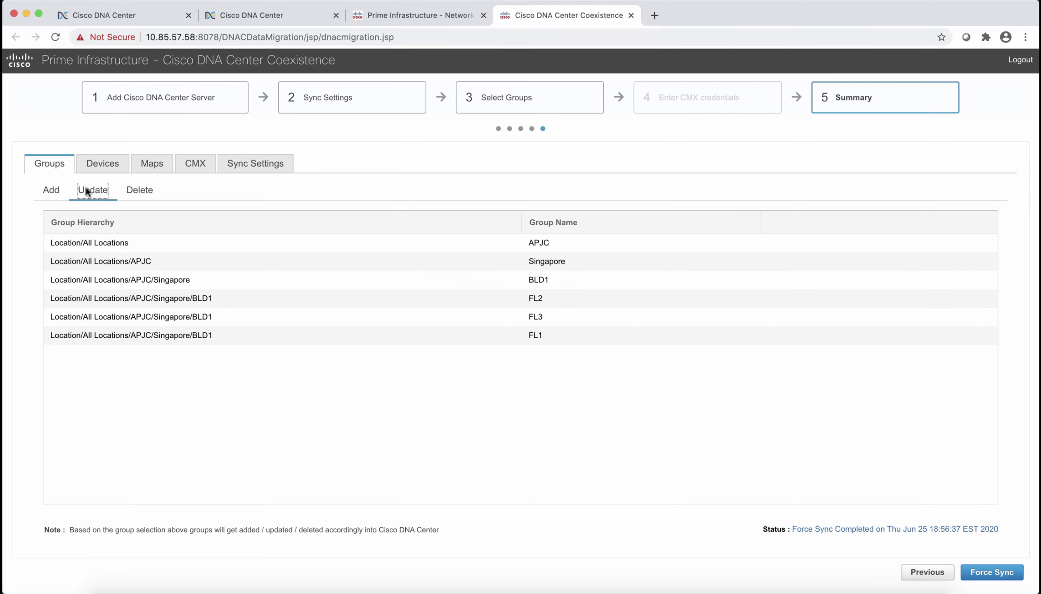
# - Review the device changes: none to add, R1 and WLC3504 updating to FL1, R2 to FL2
pyautogui.click(101, 164)
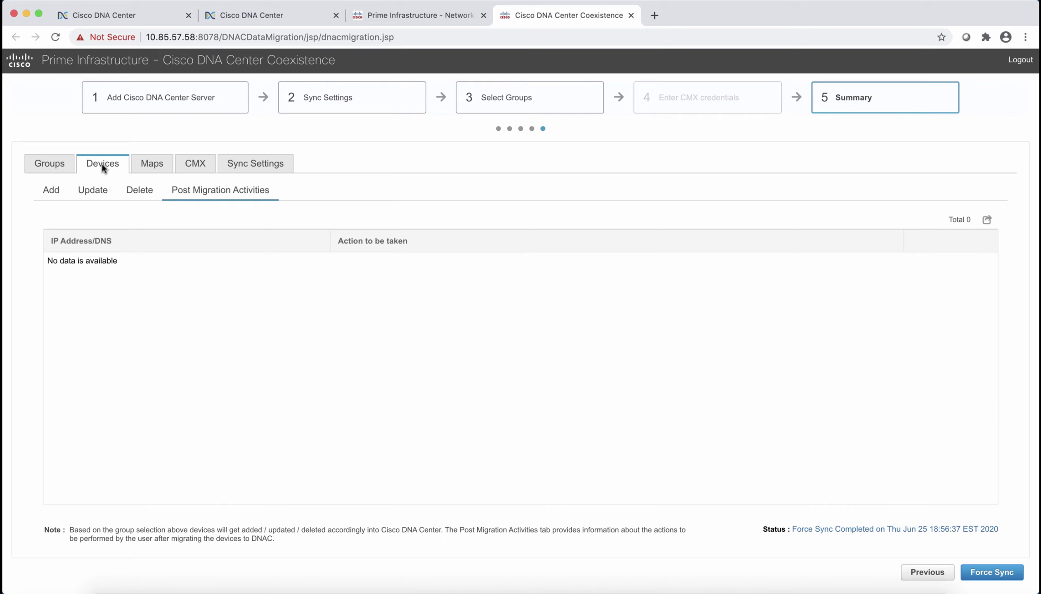
pyautogui.click(58, 191)
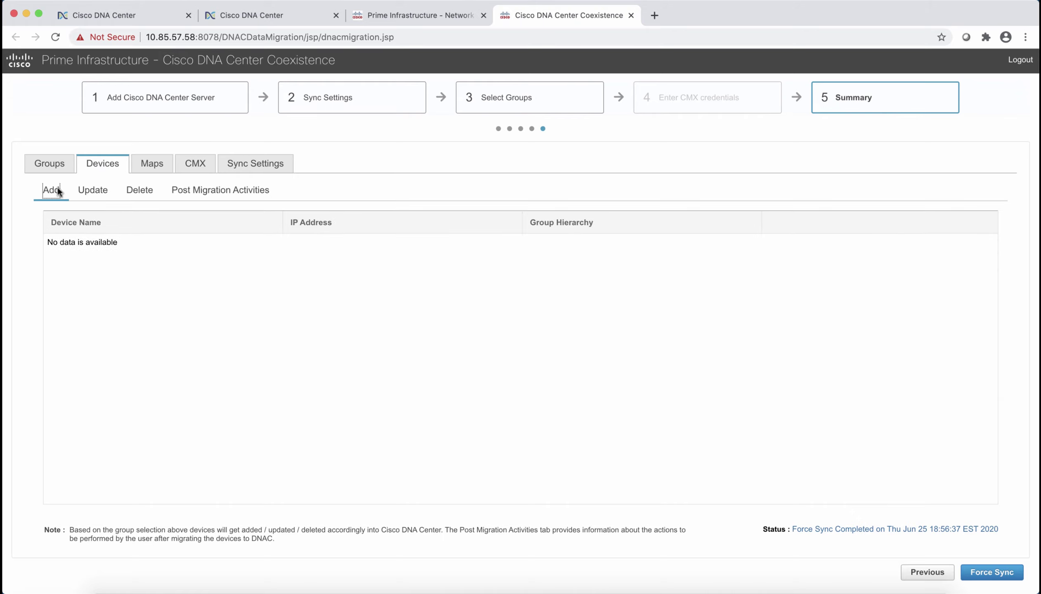
pyautogui.click(85, 191)
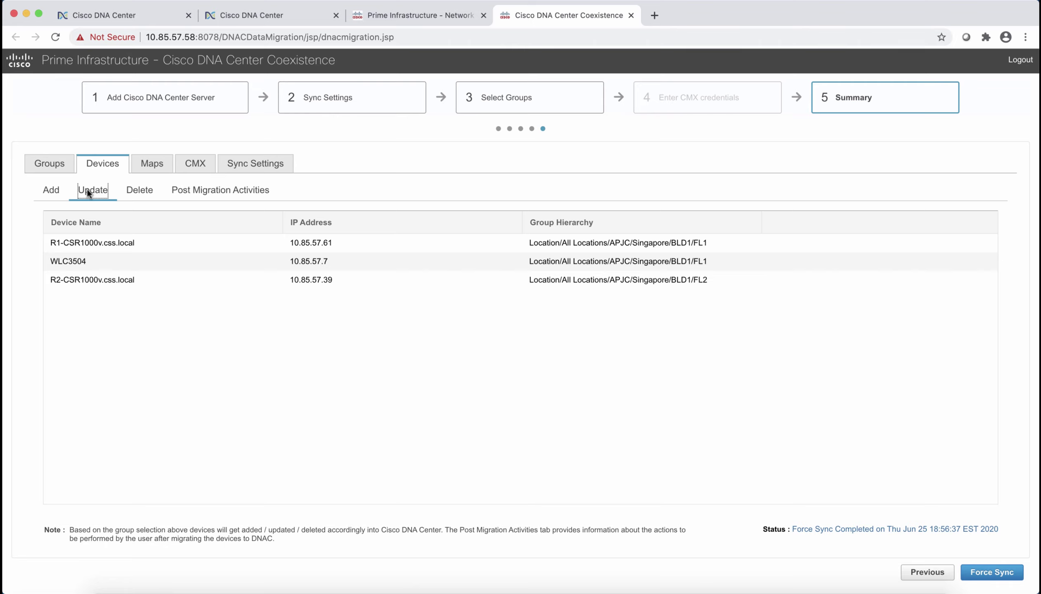
# - Confirm no devices are listed for deletion and run Force Sync to DNA Center
pyautogui.click(136, 190)
pyautogui.click(995, 572)
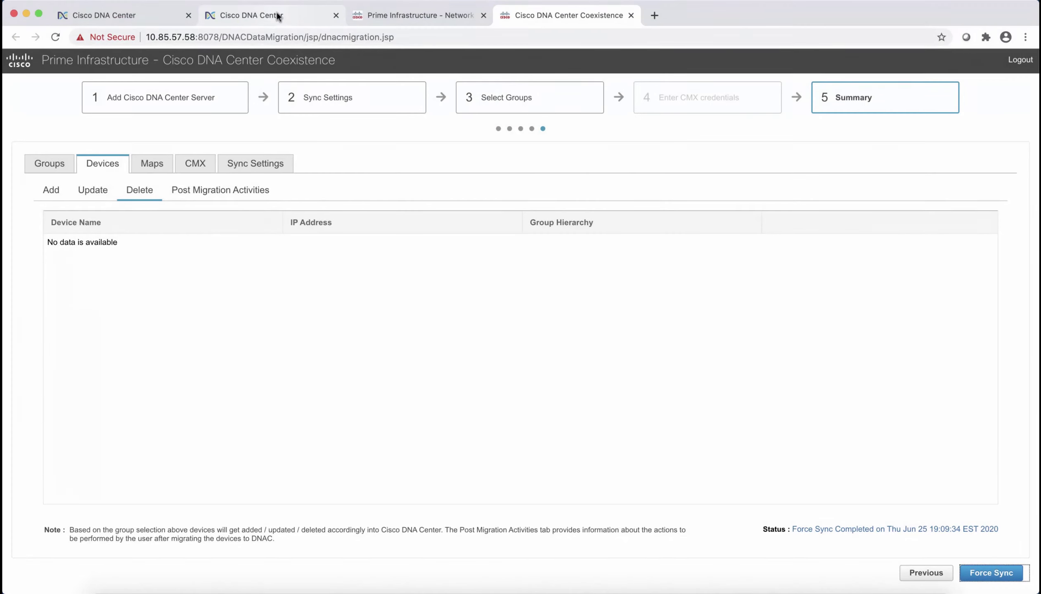
# - Refresh the DNA Center inventory and confirm FL1 holds R1 and WLC3504 and FL2 holds R2
pyautogui.click(278, 16)
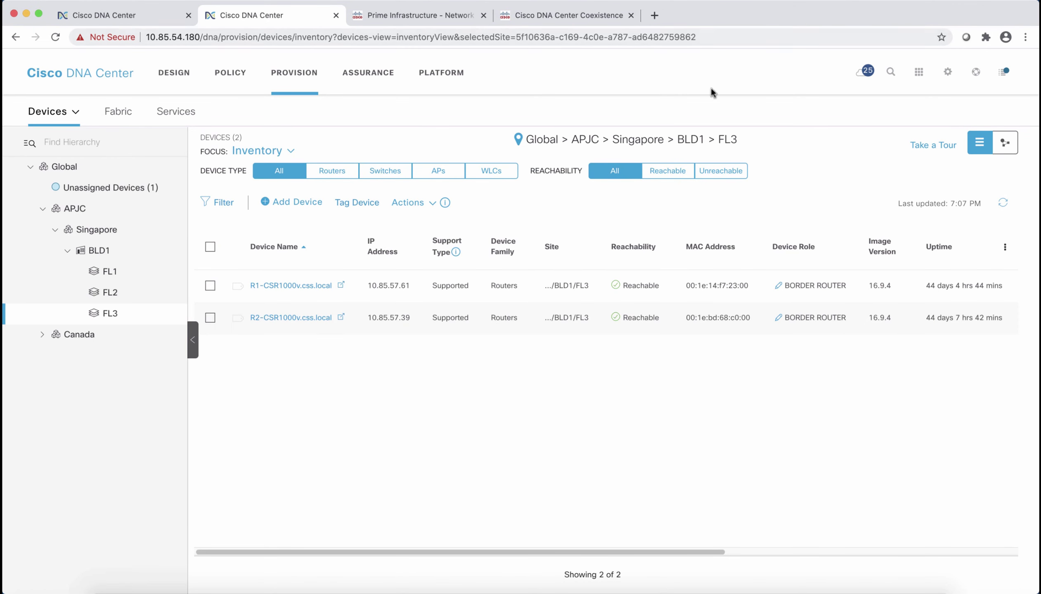
pyautogui.click(1003, 203)
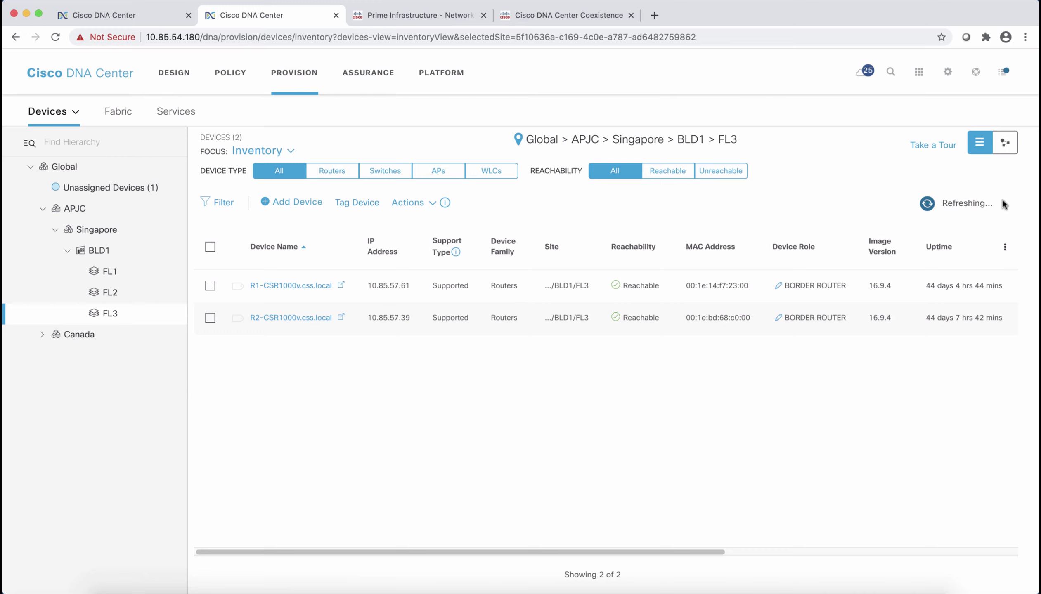
pyautogui.click(110, 272)
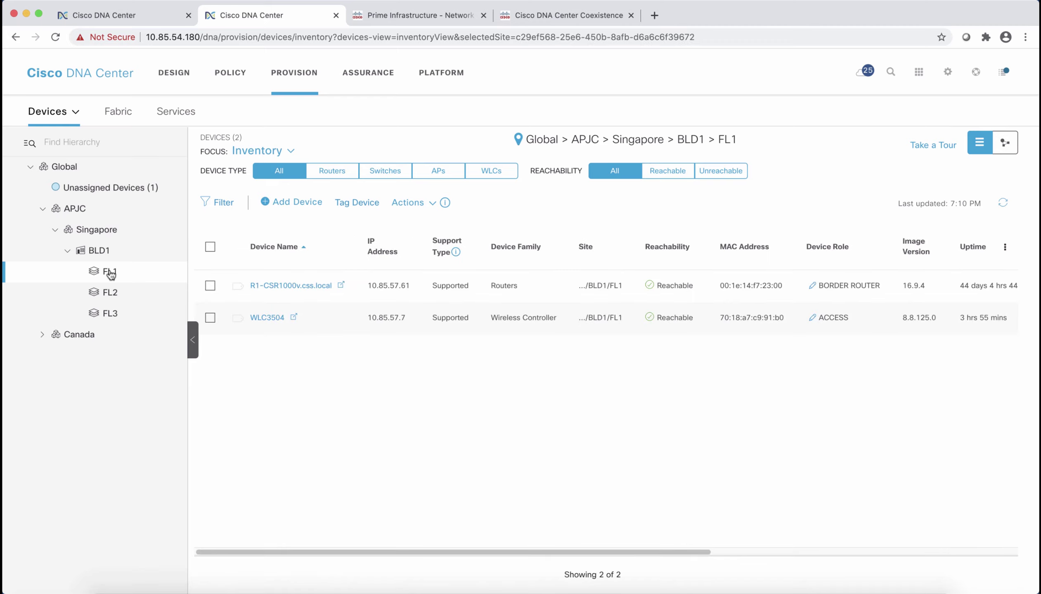
pyautogui.click(111, 291)
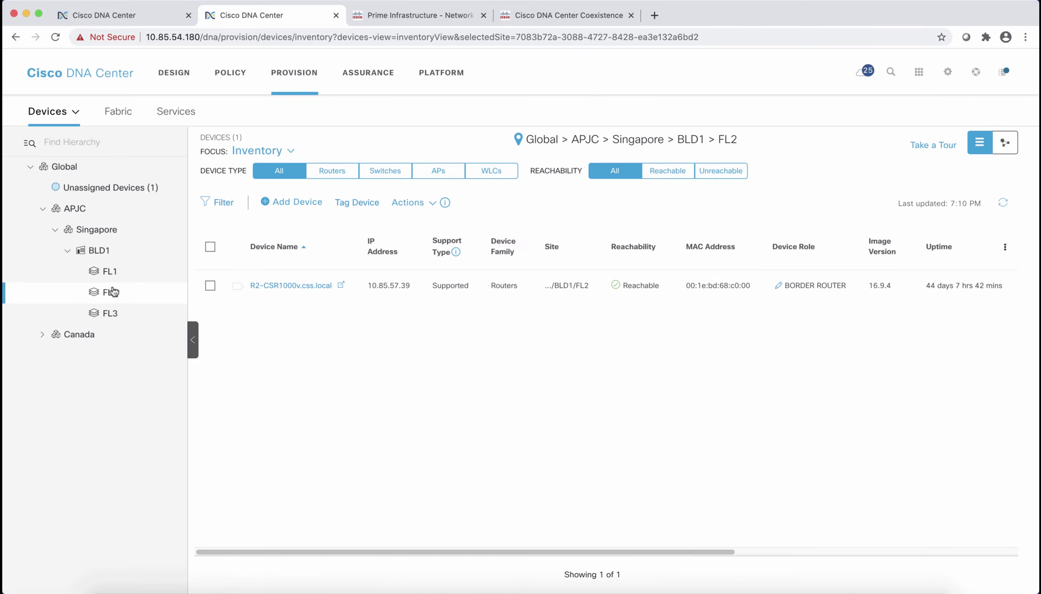